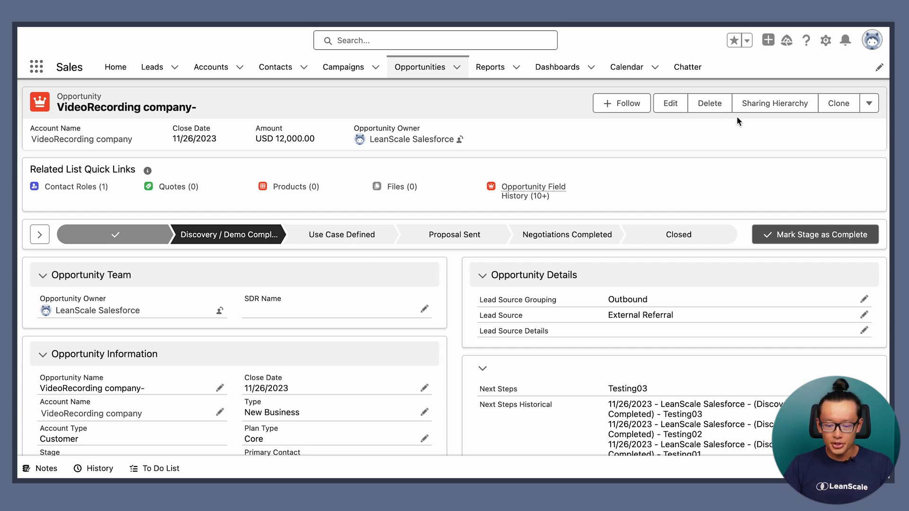
- Open the Setup gear menu on the VideoRecording company opportunity record
click(825, 40)
- Edit the page and place a Related Record component above Opportunity Details
click(764, 150)
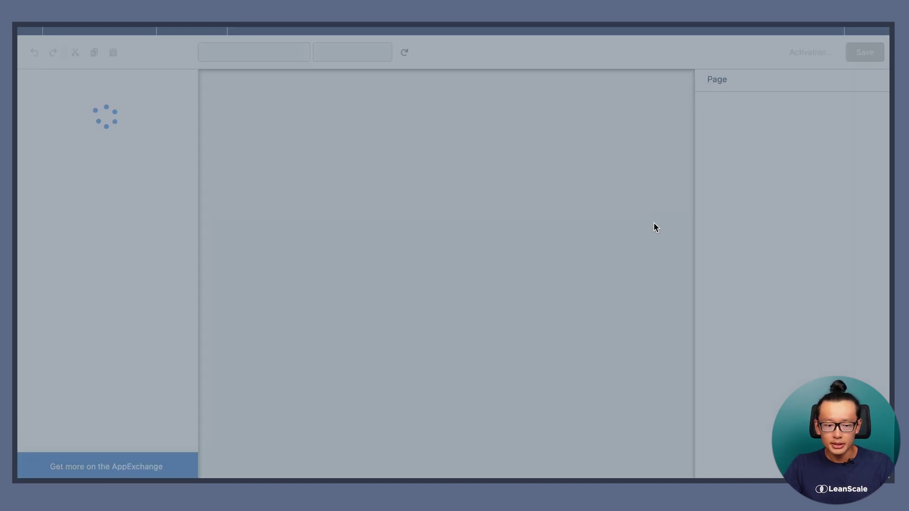
text(rel)
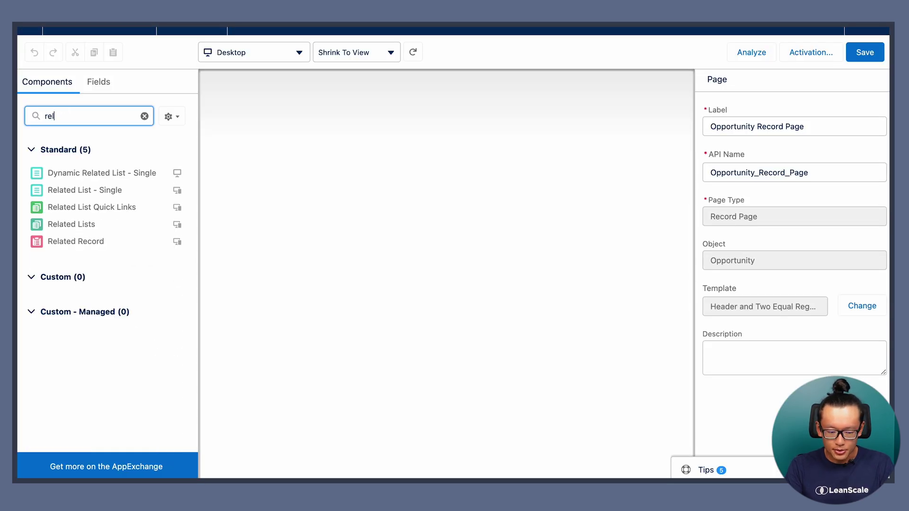
text(ate)
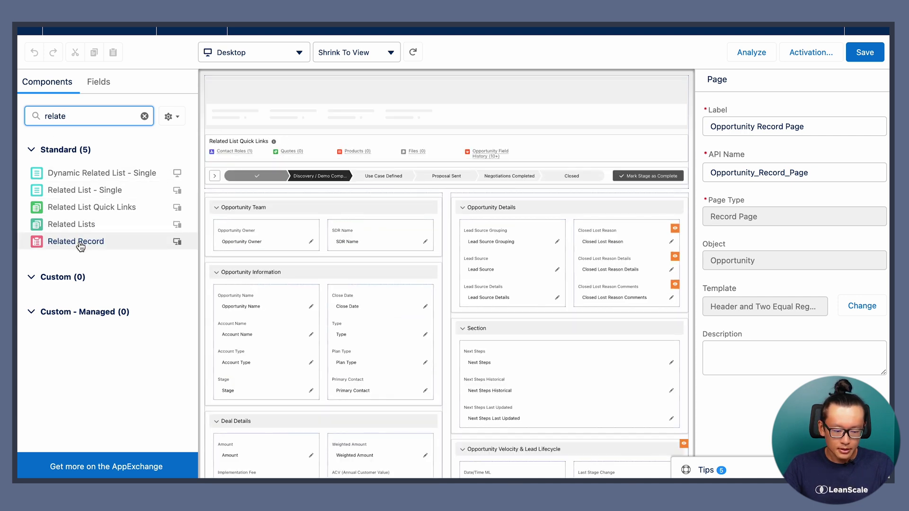
mouse_move(66, 239)
mouse_down()
mouse_move(529, 212)
mouse_move(529, 203)
mouse_up()
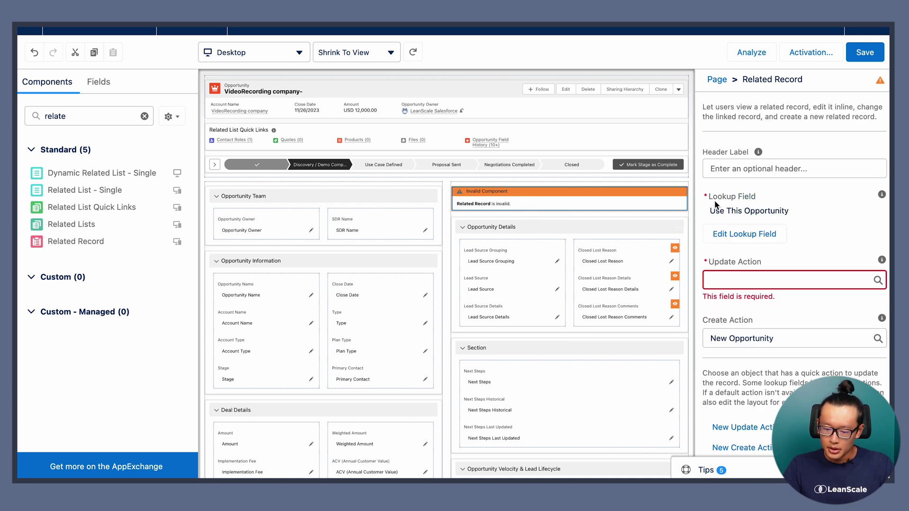
- Label the component 'Account Information' and make Account Name its first lookup field
click(732, 167)
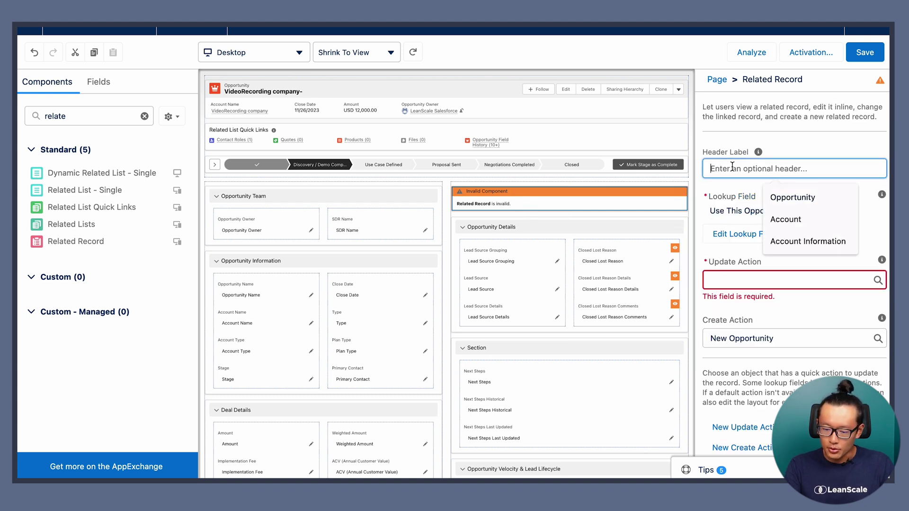
text(Account)
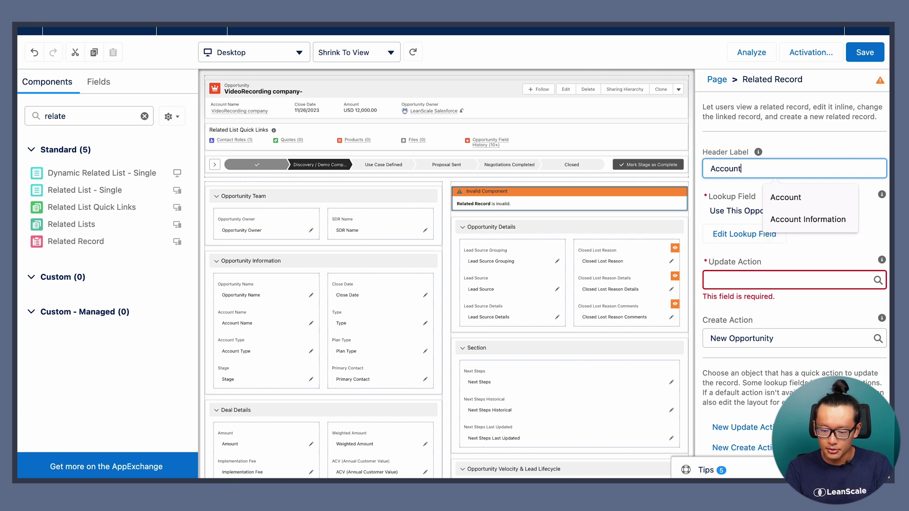
text( Information)
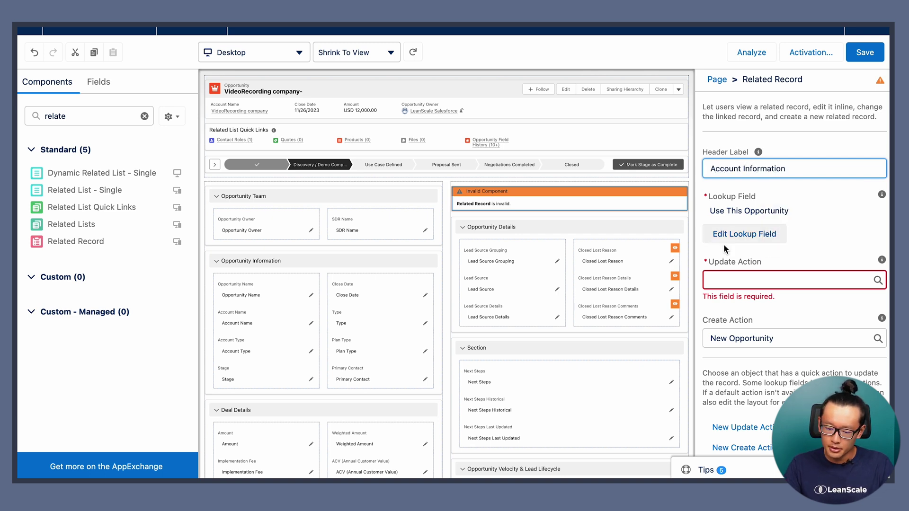
click(747, 236)
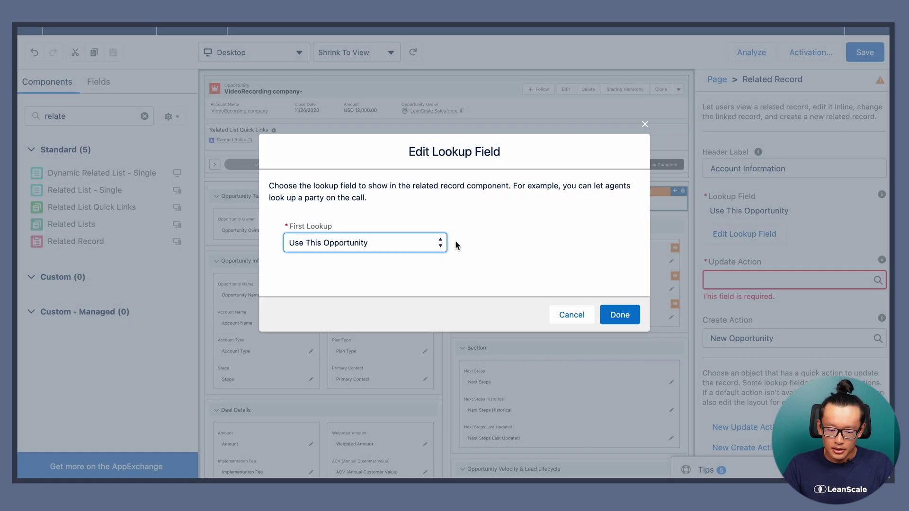
click(420, 250)
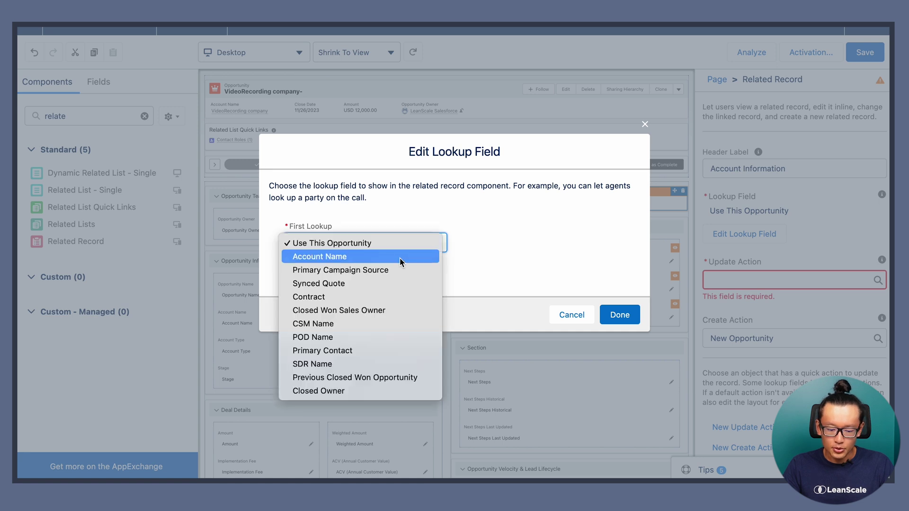
click(402, 260)
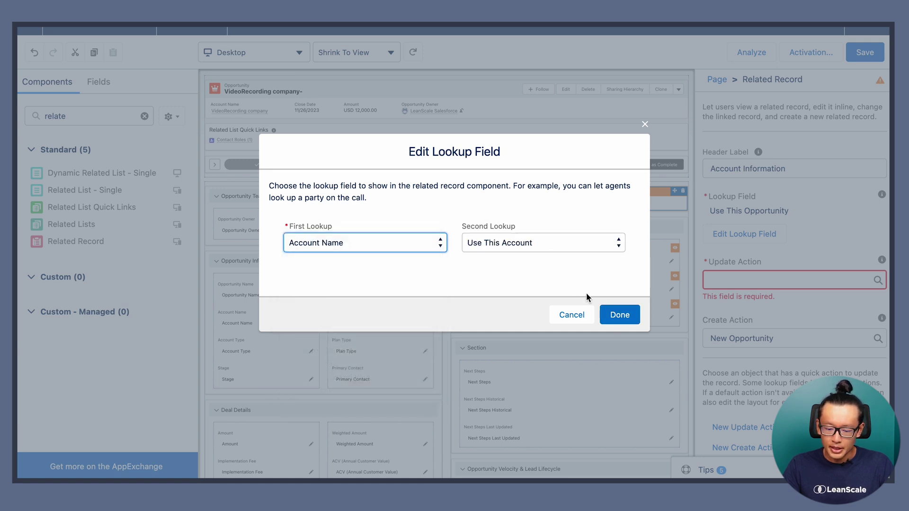
click(624, 320)
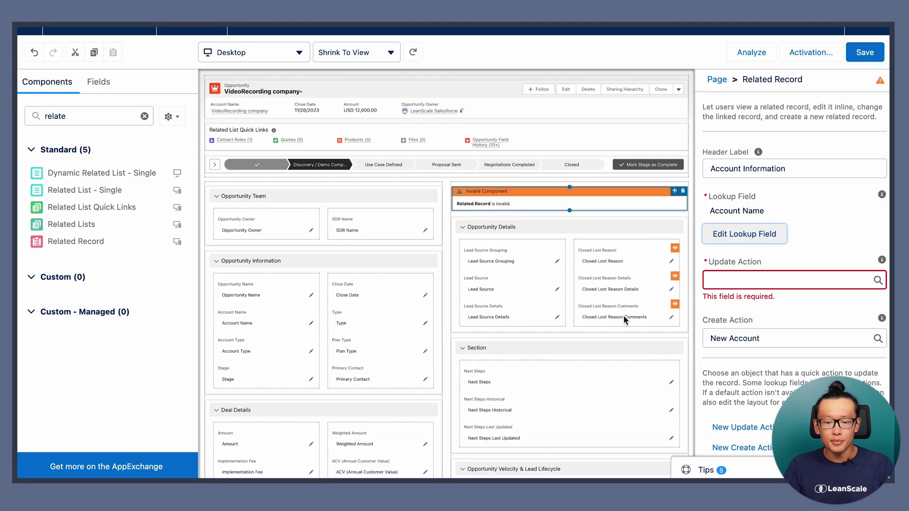
mouse_move(569, 274)
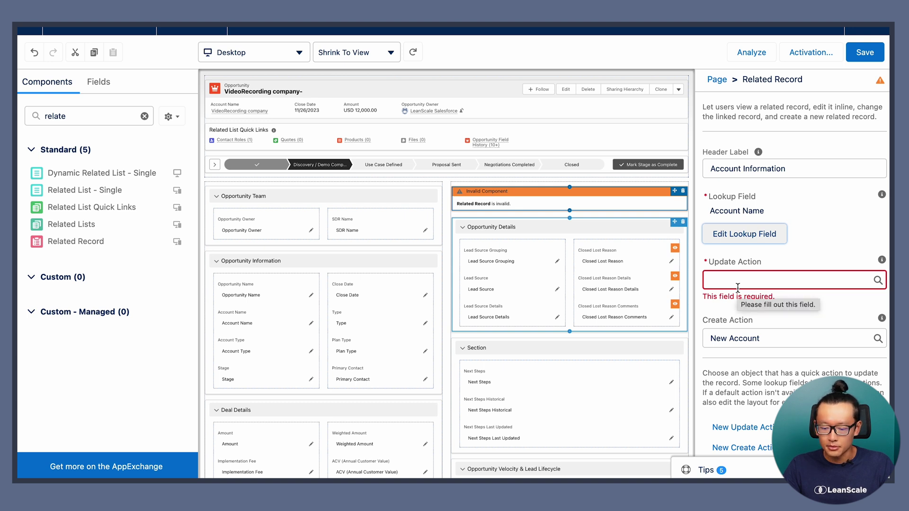
scroll(738, 288, down, 1)
scroll(735, 271, down, 1)
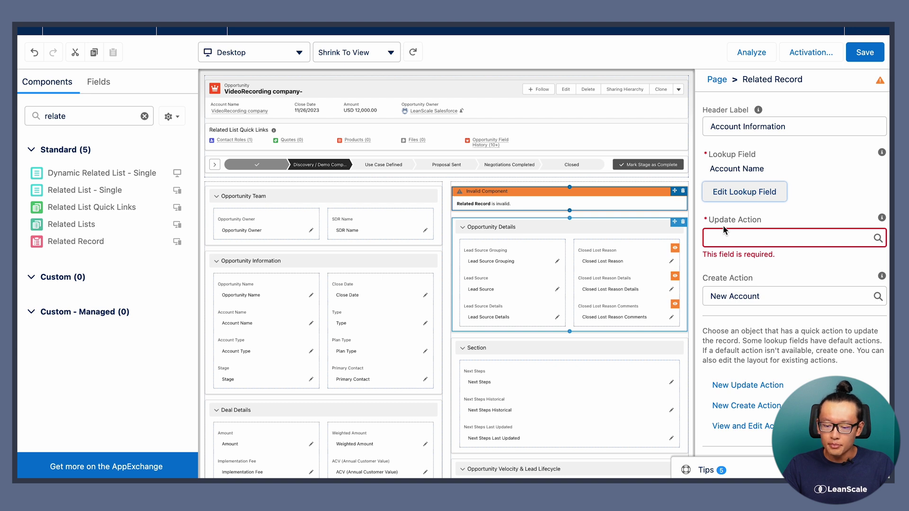
scroll(732, 391, down, 1)
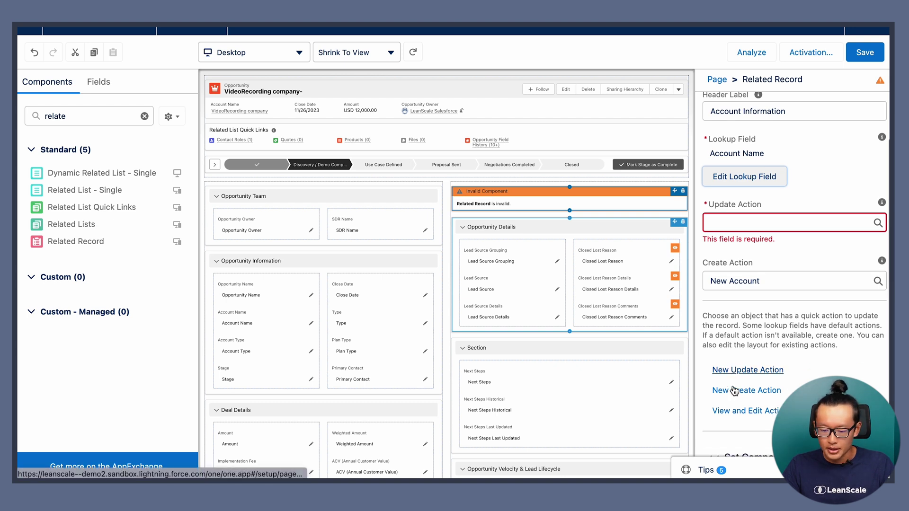
scroll(734, 390, up, 1)
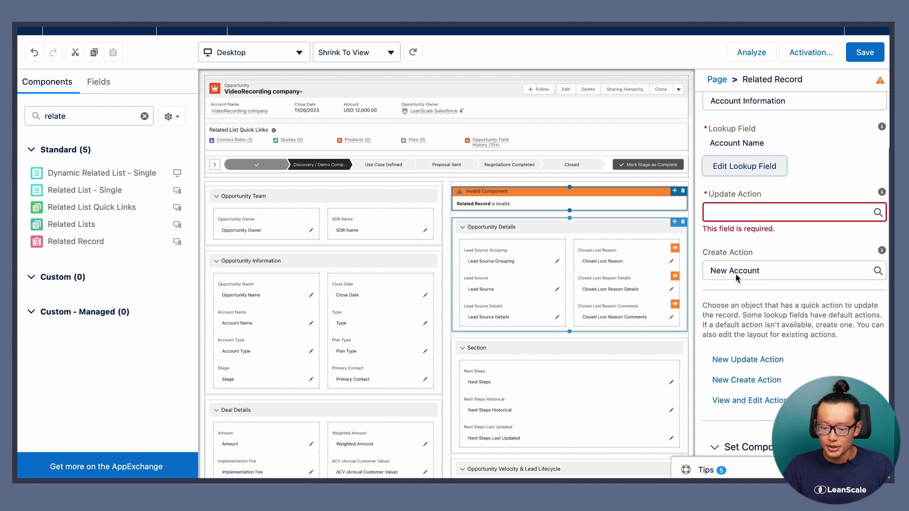
scroll(735, 277, down, 2)
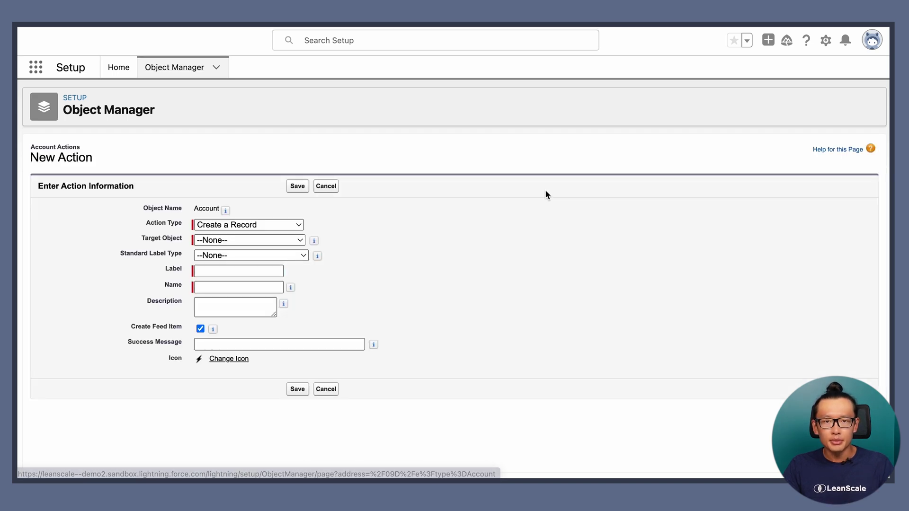
- Expand the Action Type choices on the new Account action form
click(277, 225)
- Save an Update a Record action labelled 'Update Account', named Update_Account
click(269, 277)
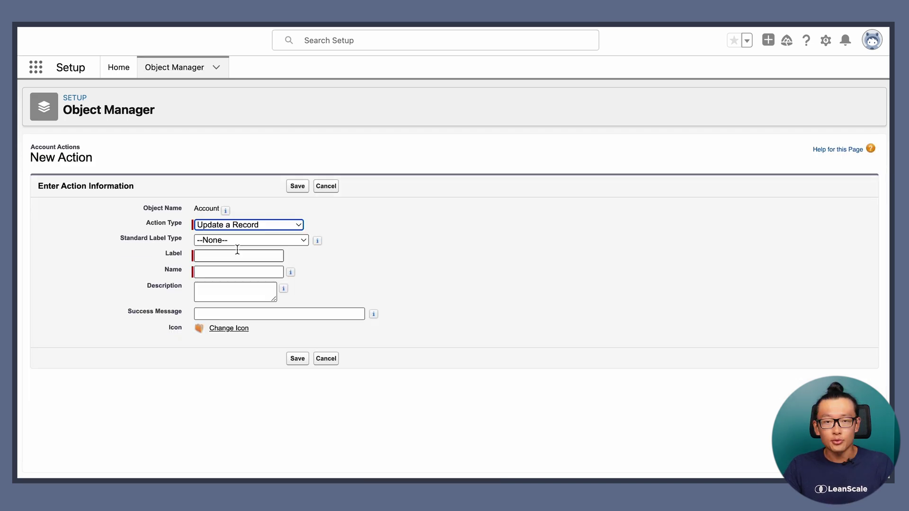
click(229, 255)
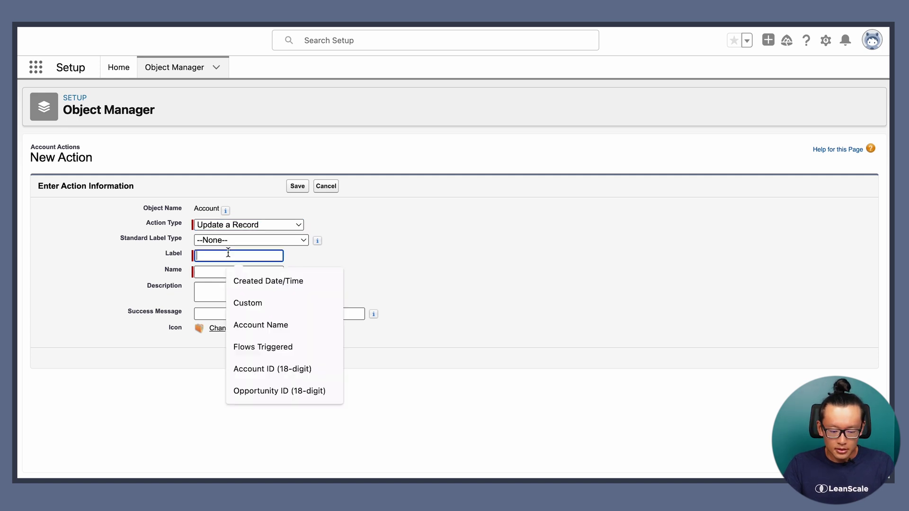
text(Updaet)
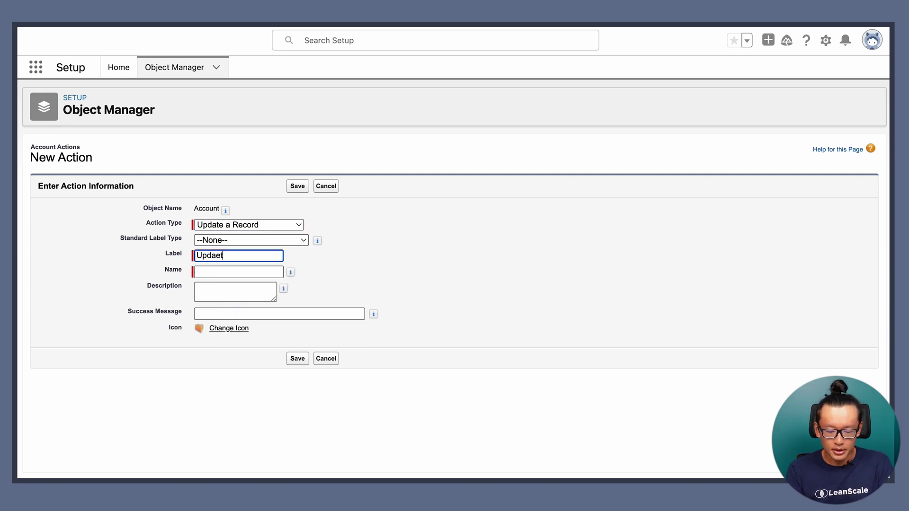
key(BackSpace)
key(BackSpace)
text(te Account)
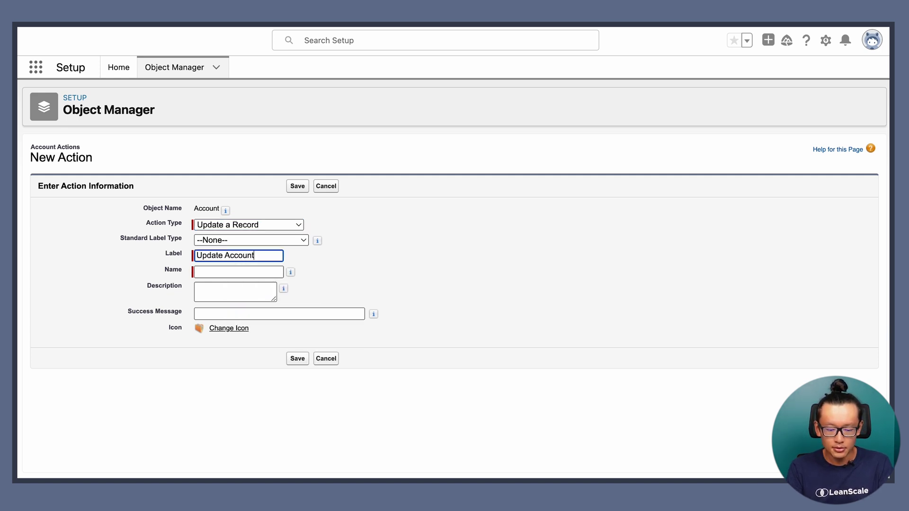
click(316, 270)
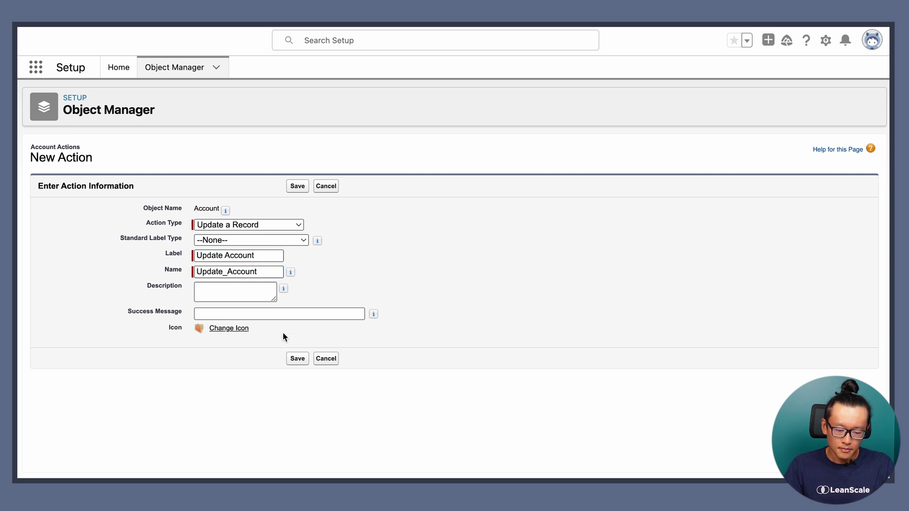
click(297, 359)
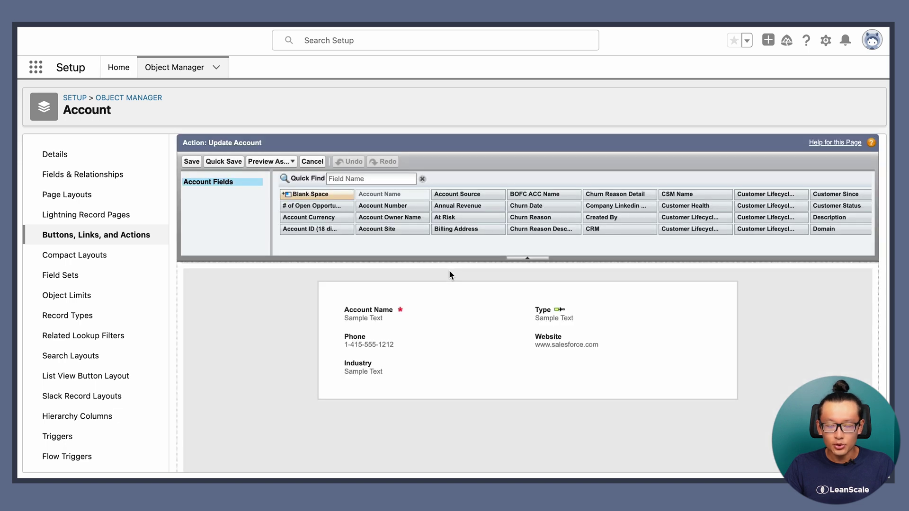
mouse_move(432, 314)
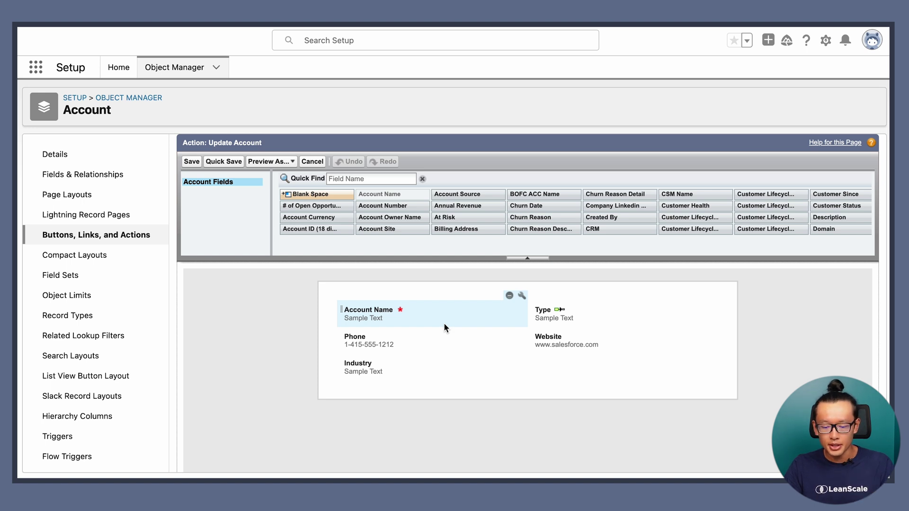
scroll(459, 352, down, 1)
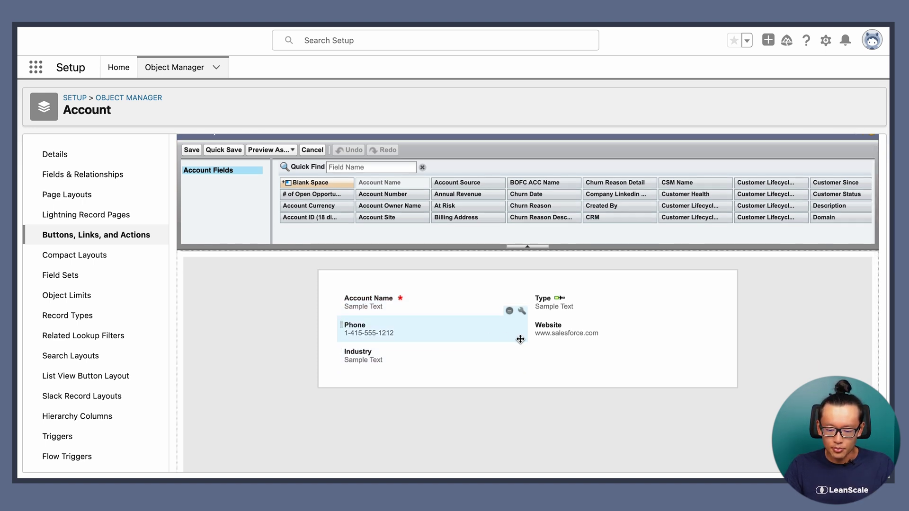
- Add the Billing Address field to the Update Account layout below Website
click(351, 168)
text(accpn)
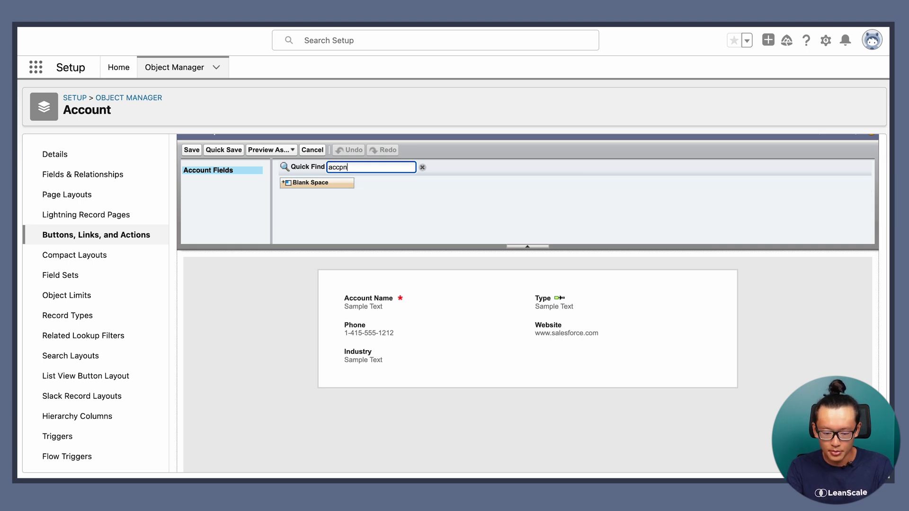
text(type)
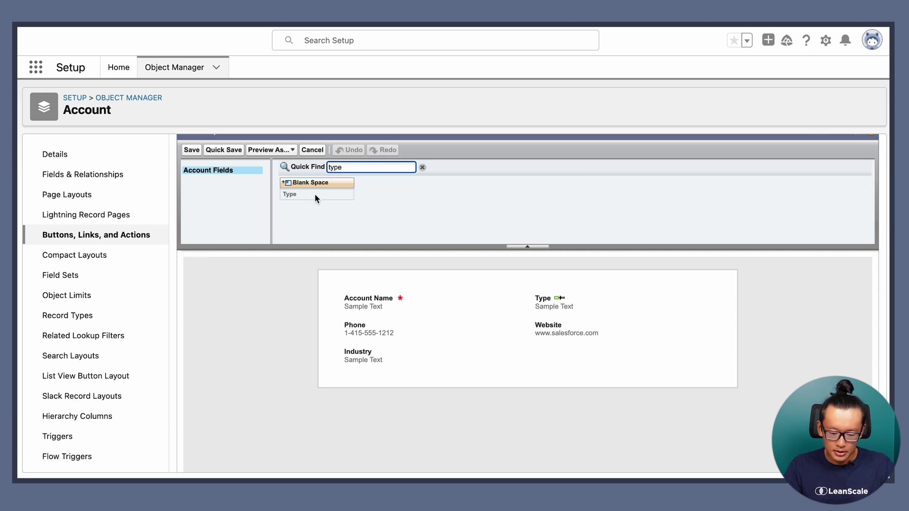
click(315, 195)
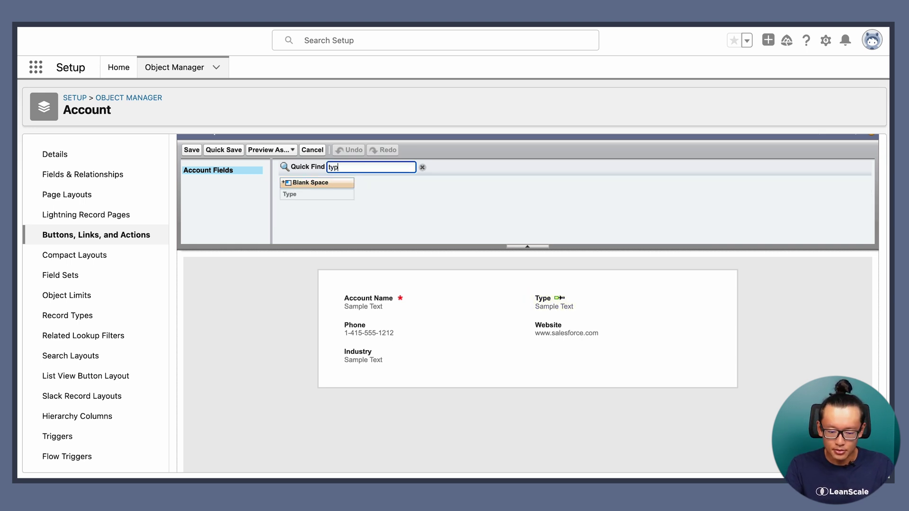
key(BackSpace)
key(BackSpace)
key(BackSpace)
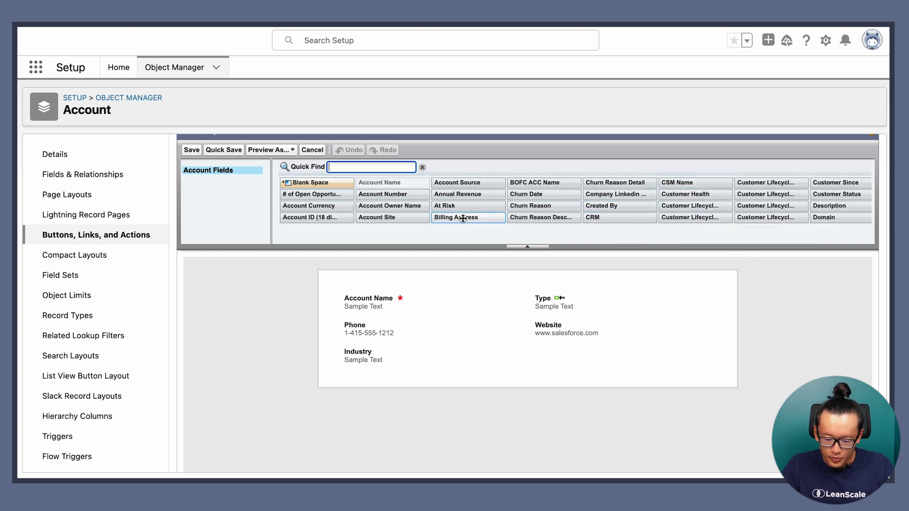
drag(464, 218, 532, 349)
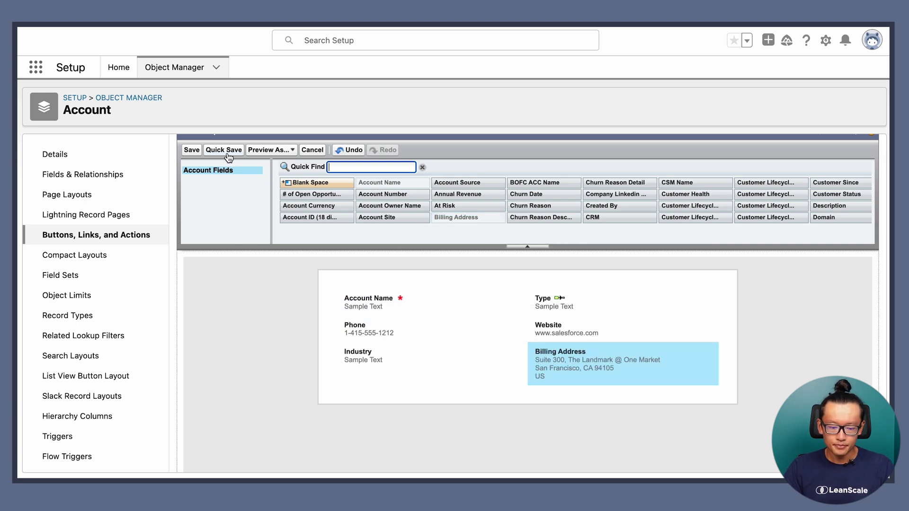
- Make all Update Account layout fields read-only and save the layout
click(509, 294)
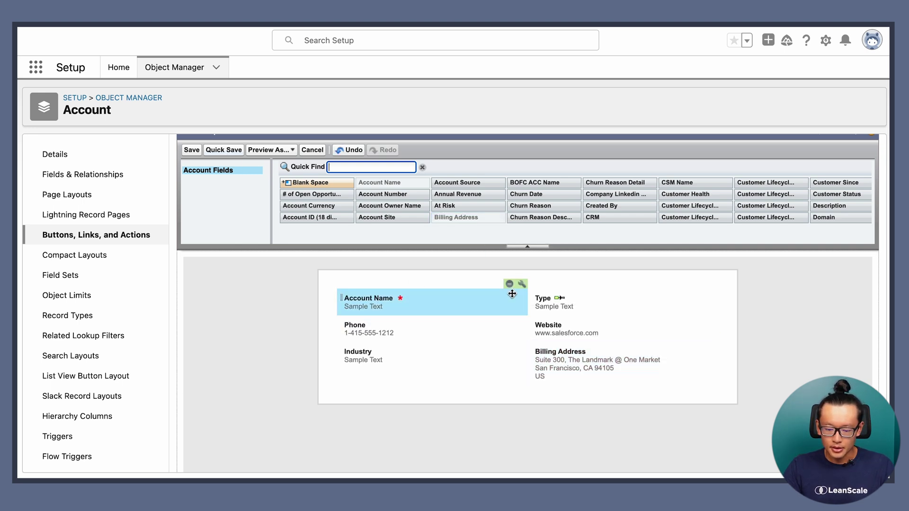
shift+click(581, 356)
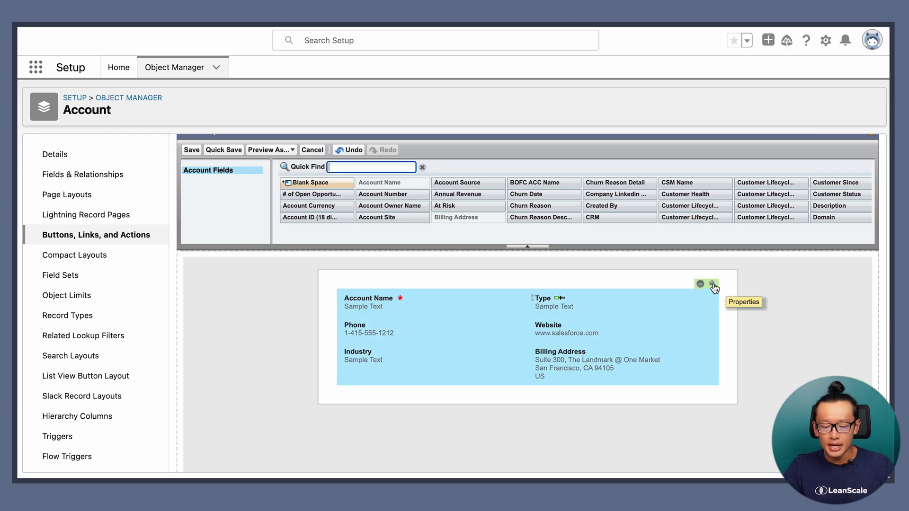
click(712, 285)
click(536, 276)
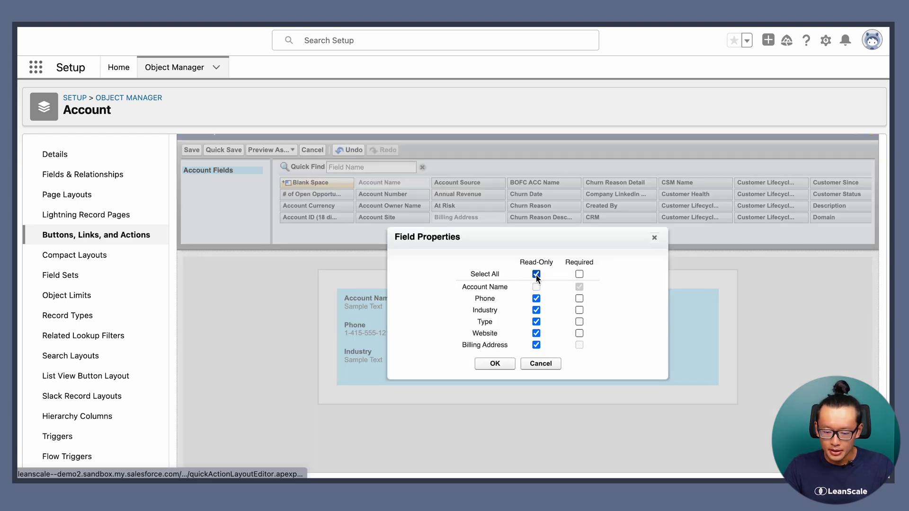
click(488, 365)
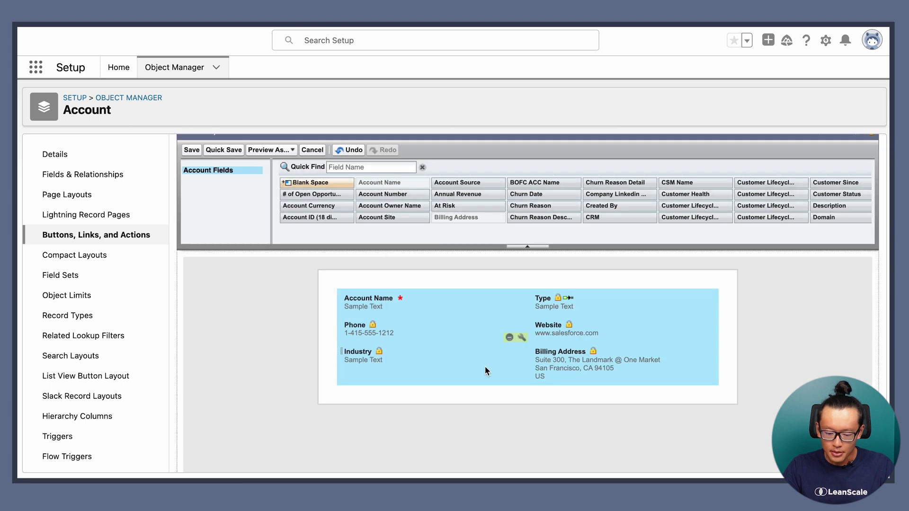
click(190, 151)
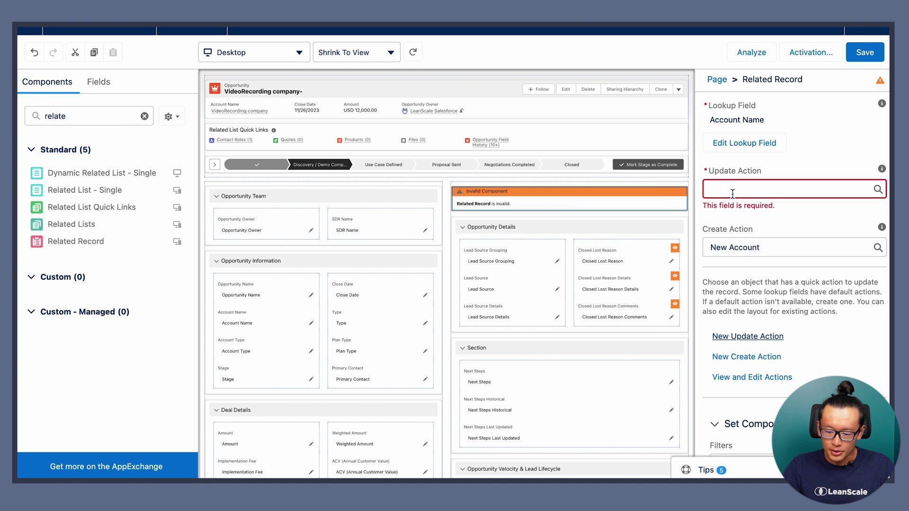
click(732, 194)
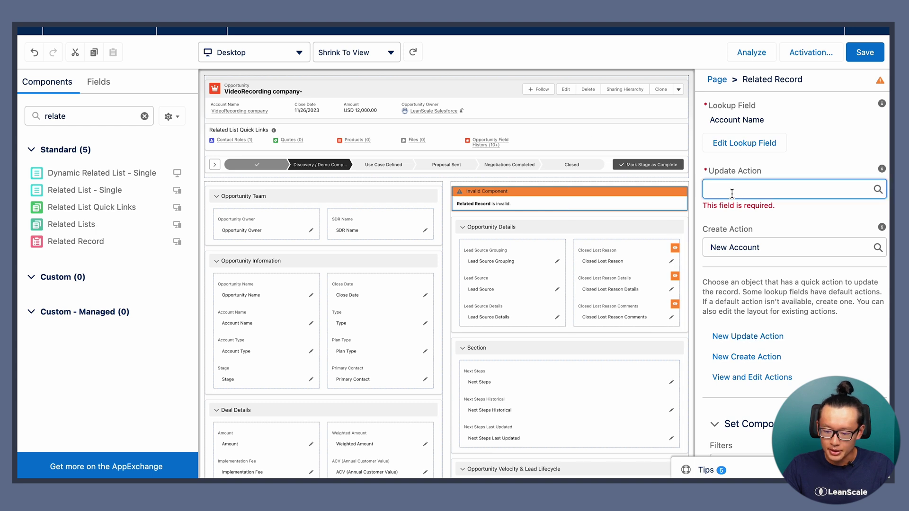
- Replace the invalid Related Record with a new one in the right column
click(782, 219)
click(872, 187)
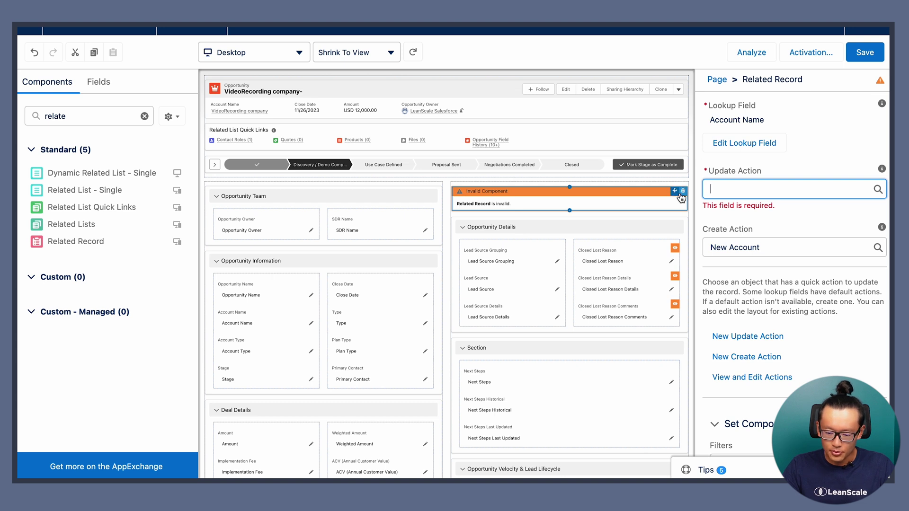
click(682, 192)
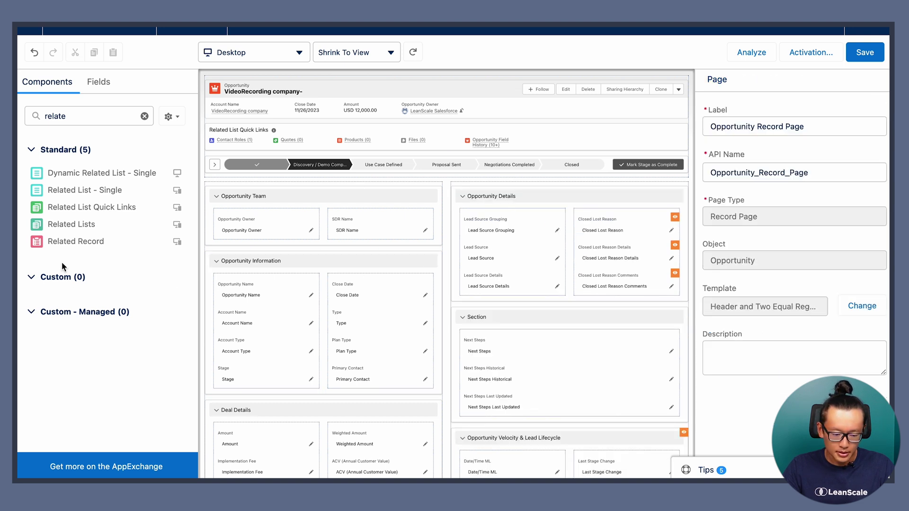
drag(71, 242, 543, 191)
- Give the new component the header label 'Account Information' and set its update action
click(763, 169)
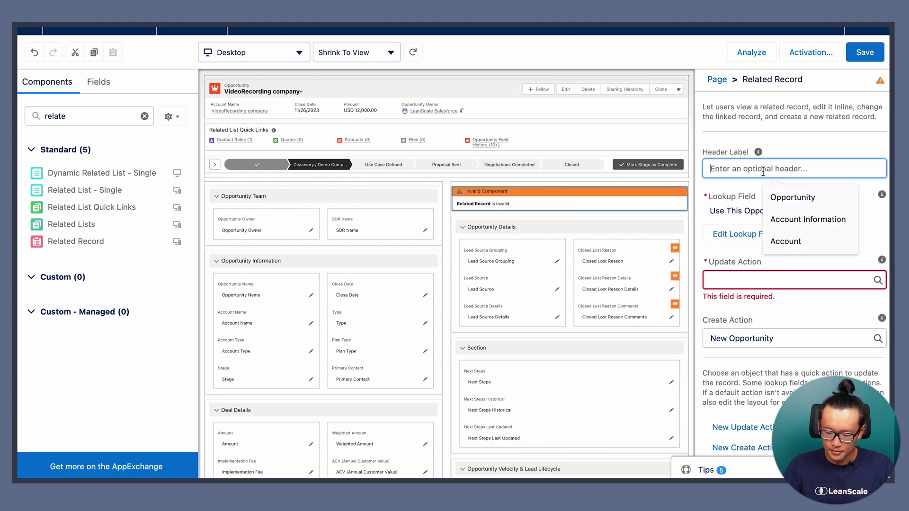
text(A)
click(790, 199)
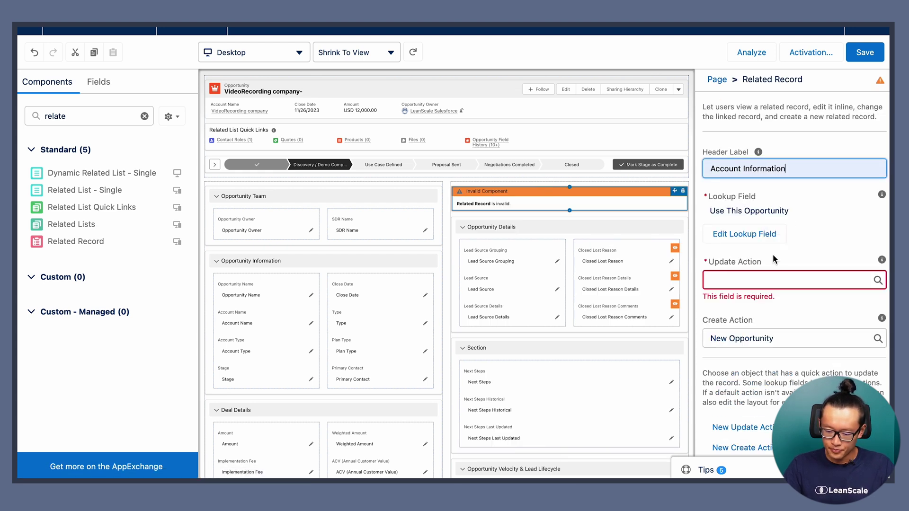
click(764, 278)
scroll(763, 278, down, 1)
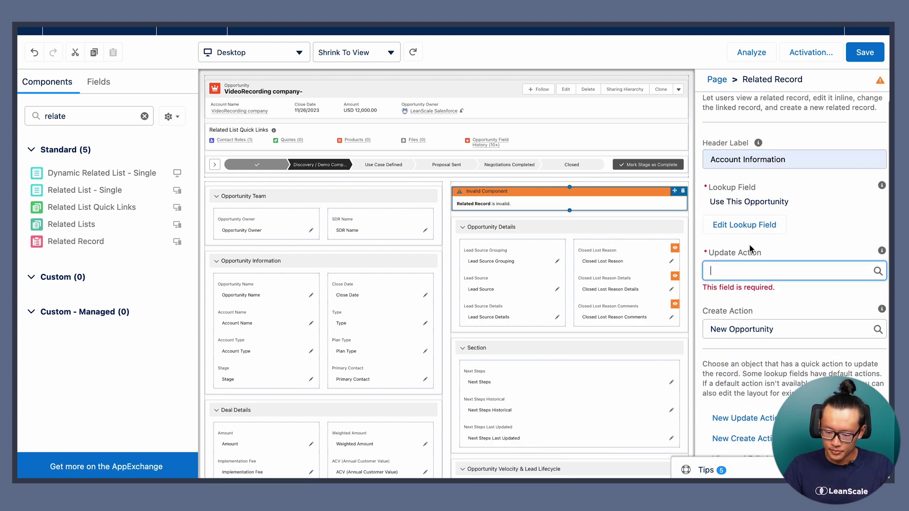
- Set Account Name as the lookup field and save the Opportunity record page
click(744, 227)
click(419, 243)
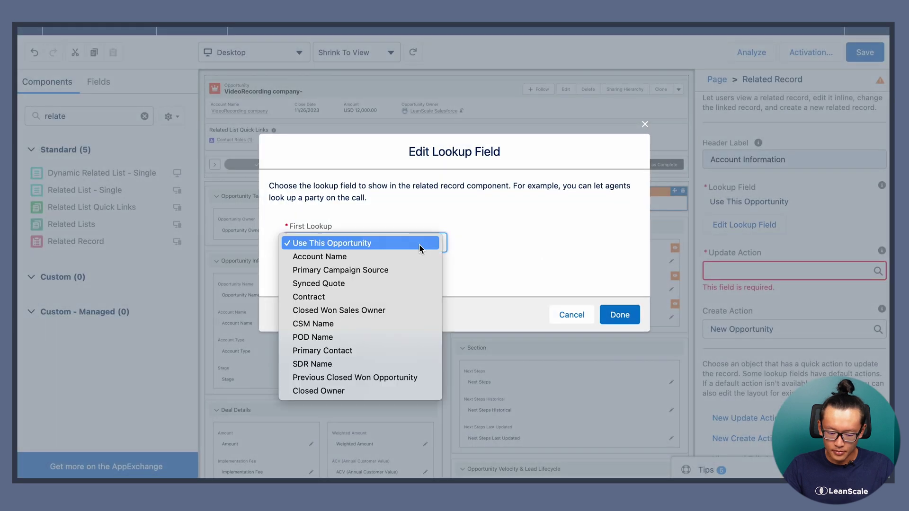
click(376, 260)
click(629, 314)
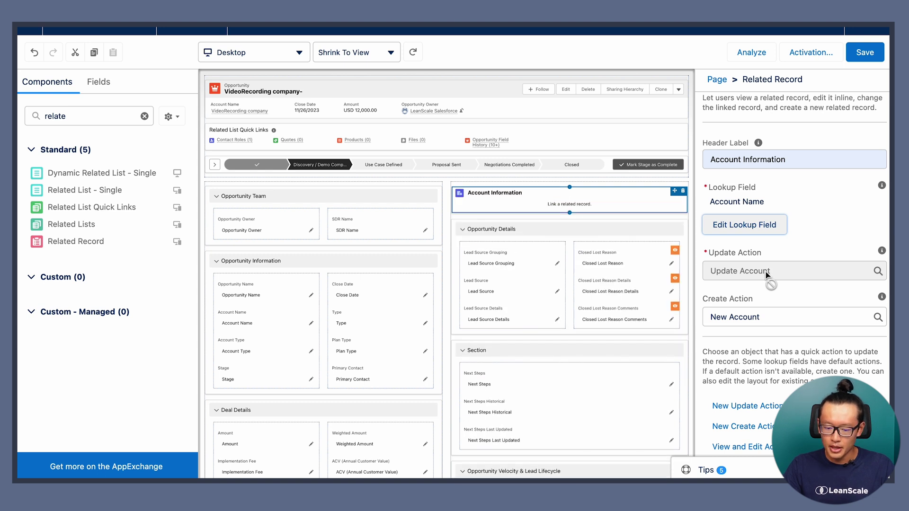
scroll(766, 273, down, 1)
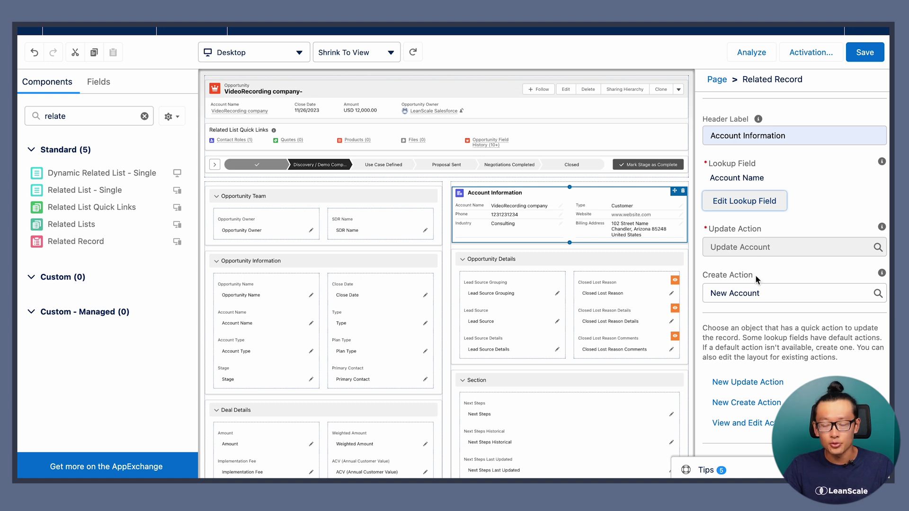
scroll(755, 275, down, 3)
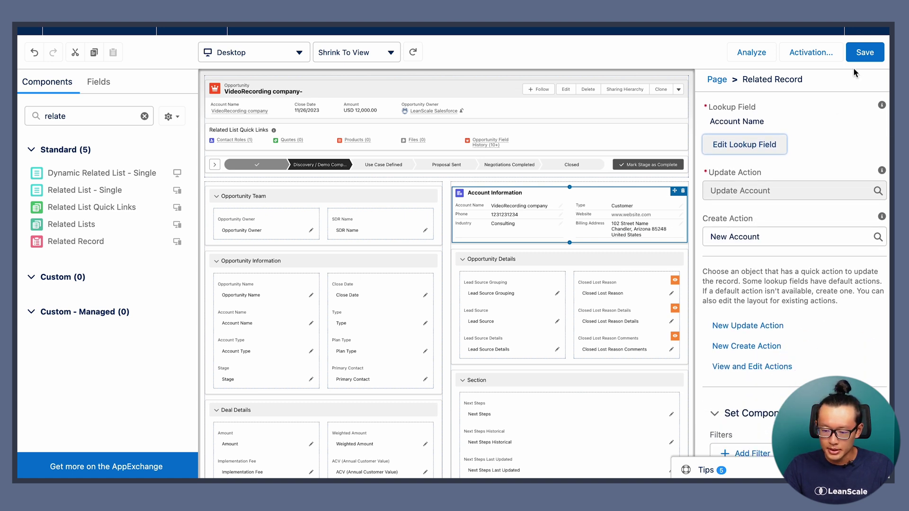
click(861, 55)
- Return to the VideoRecording opportunity record to review its Account Information panel
click(33, 32)
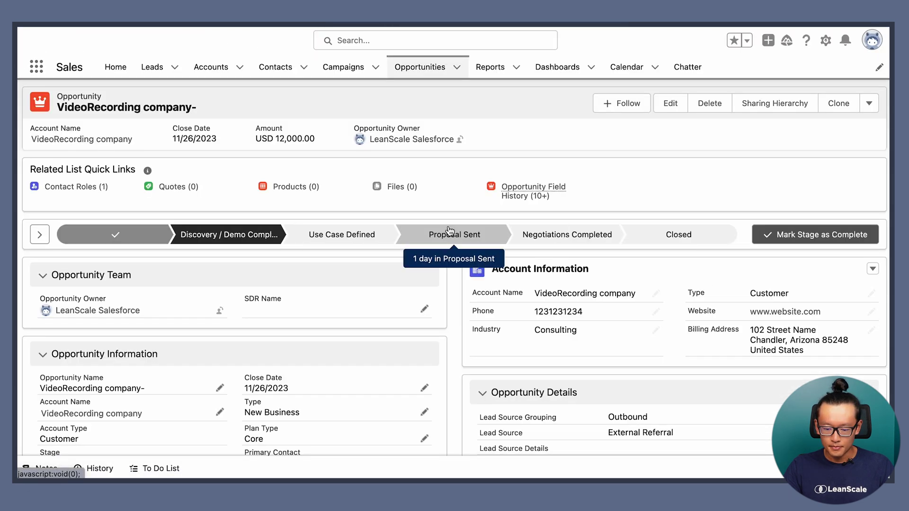
scroll(450, 232, down, 3)
scroll(448, 226, down, 1)
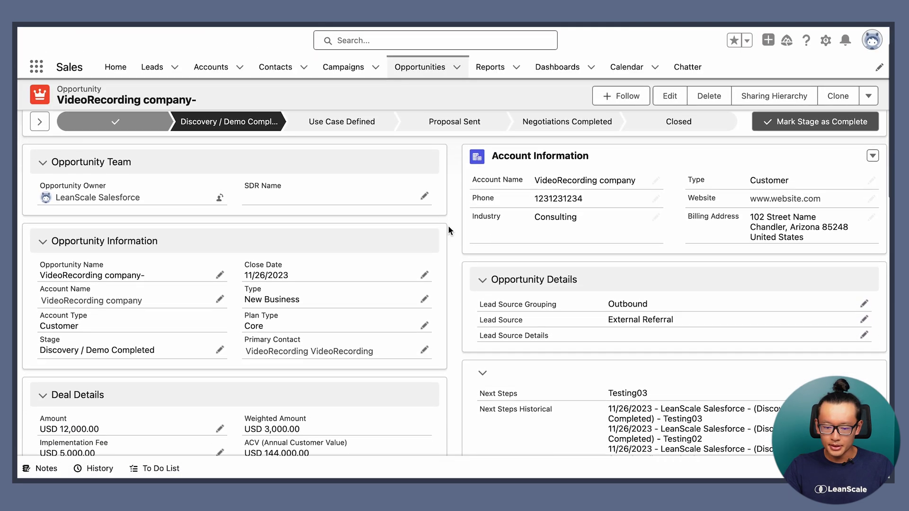
scroll(448, 226, up, 3)
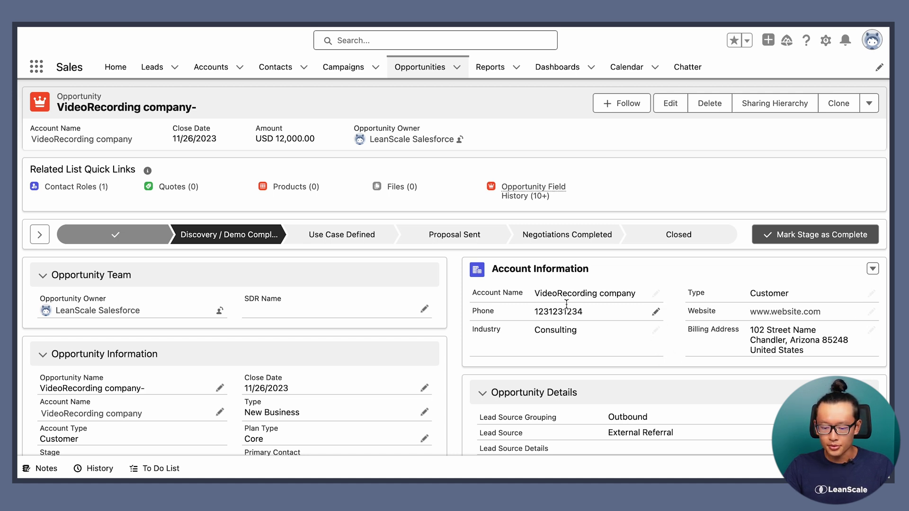
scroll(594, 315, down, 1)
scroll(594, 314, down, 2)
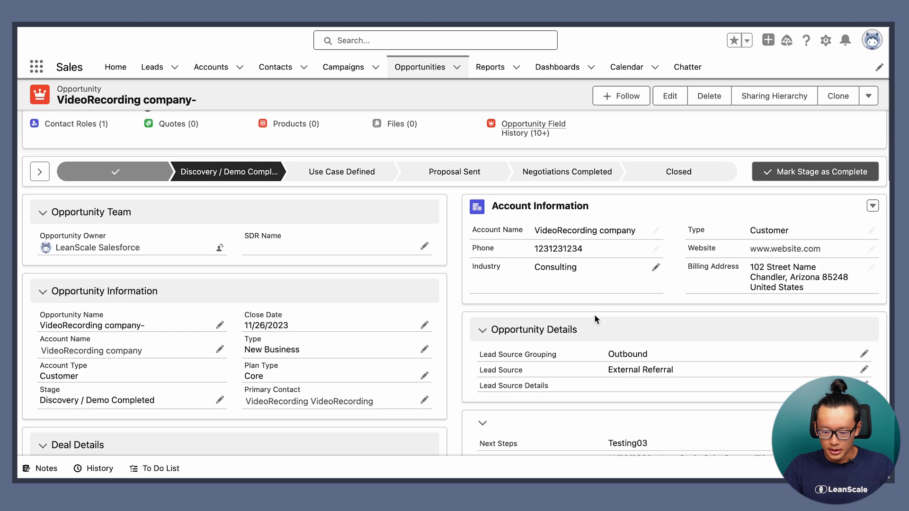
scroll(595, 314, down, 2)
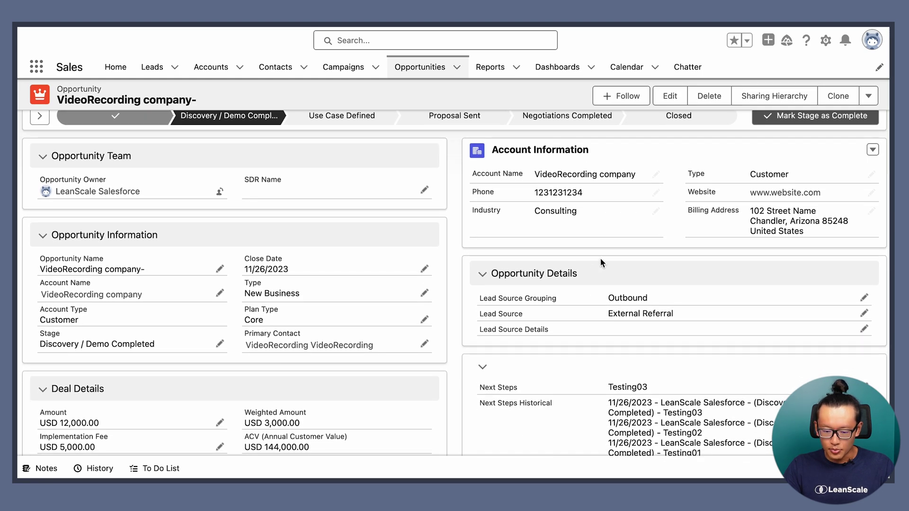
scroll(600, 262, up, 3)
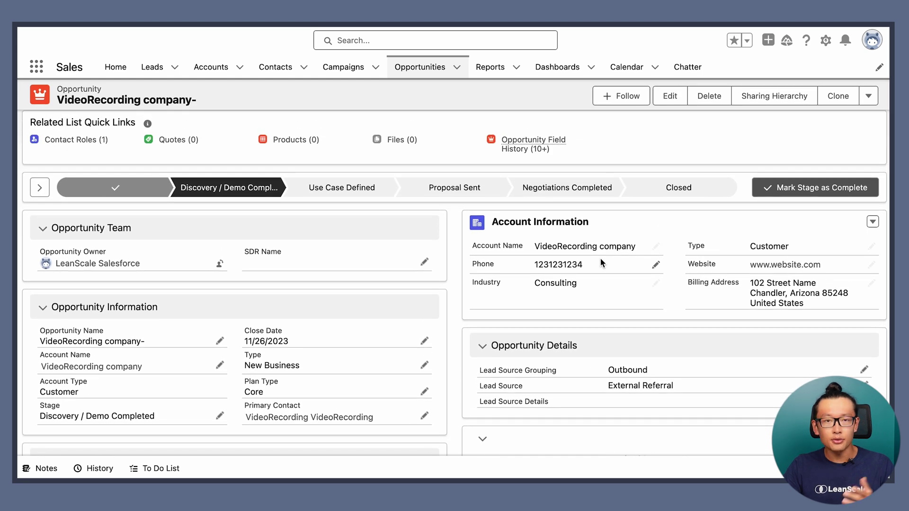